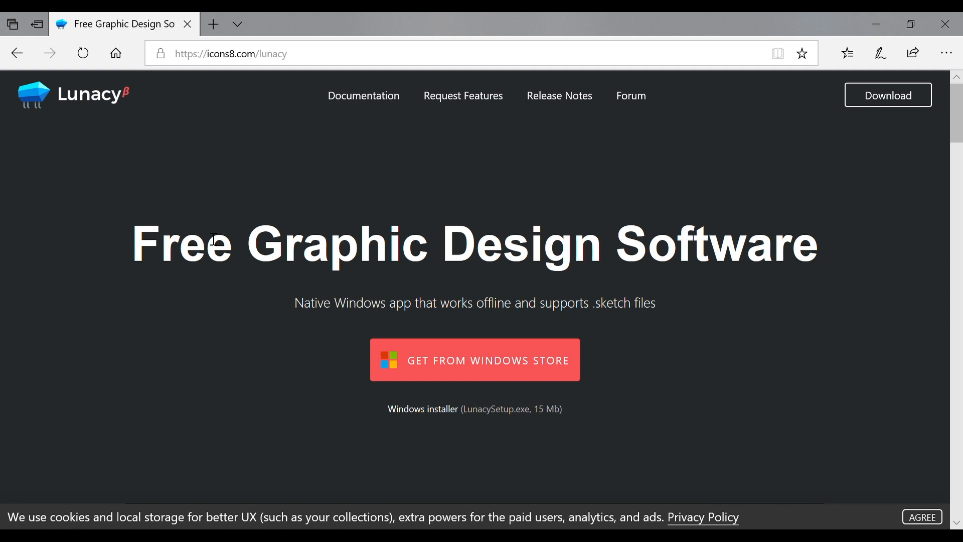
pyautogui.scroll(-2, 211, 238)
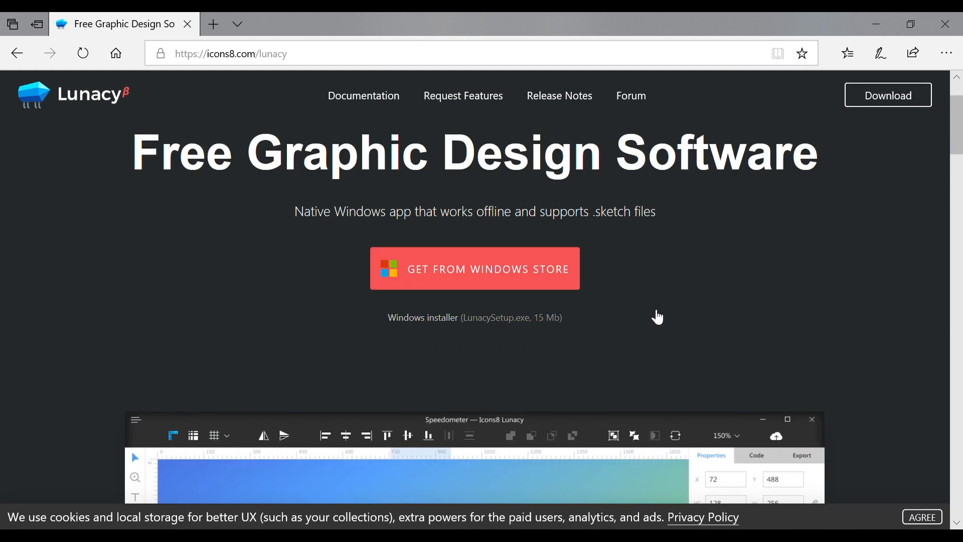
pyautogui.scroll(-1, 656, 318)
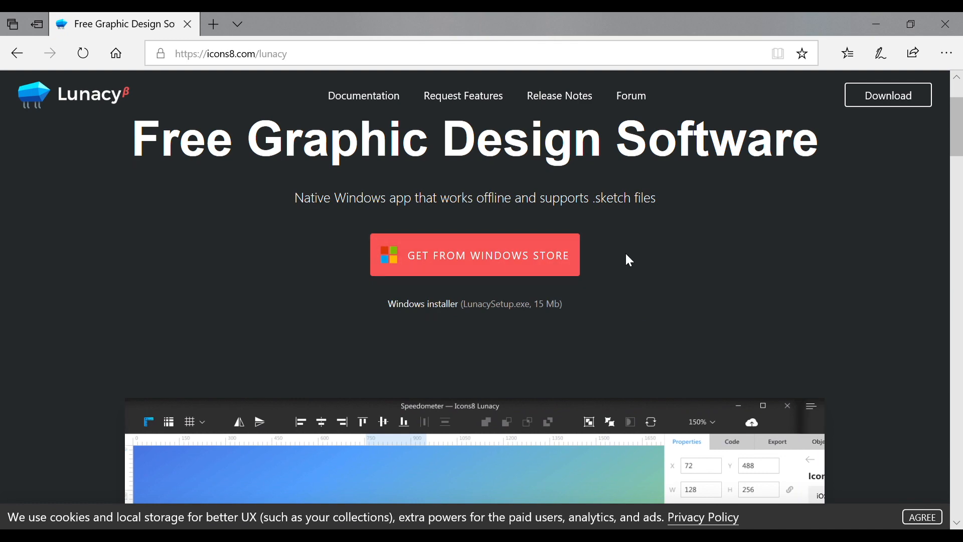
pyautogui.scroll(-5, 624, 253)
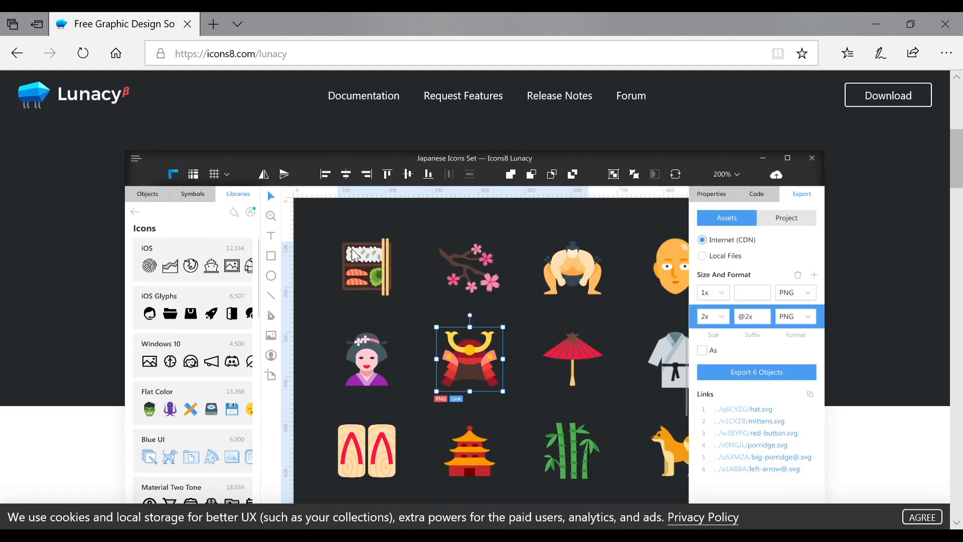
pyautogui.scroll(-10, 469, 375)
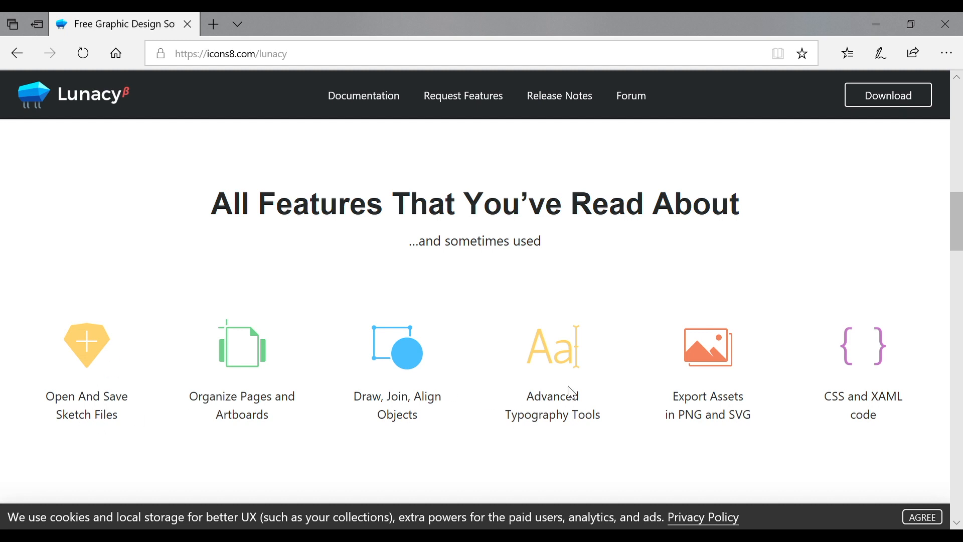
pyautogui.scroll(-8, 651, 408)
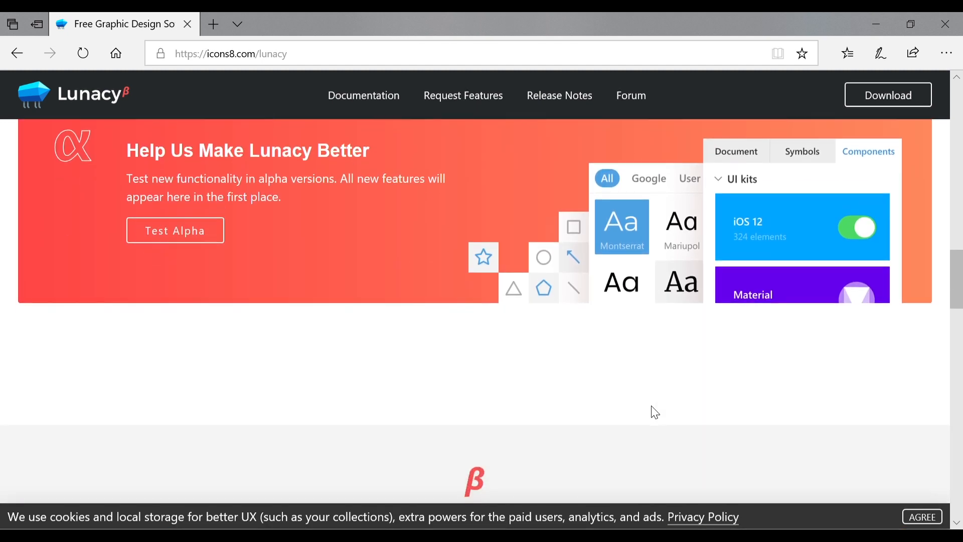
pyautogui.scroll(-3, 652, 409)
pyautogui.scroll(4, 651, 409)
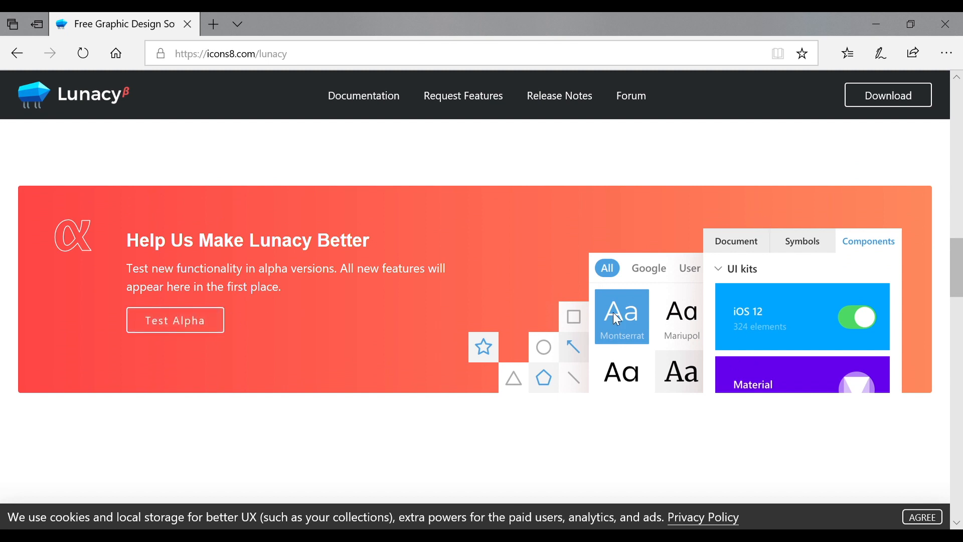
pyautogui.scroll(-2, 345, 332)
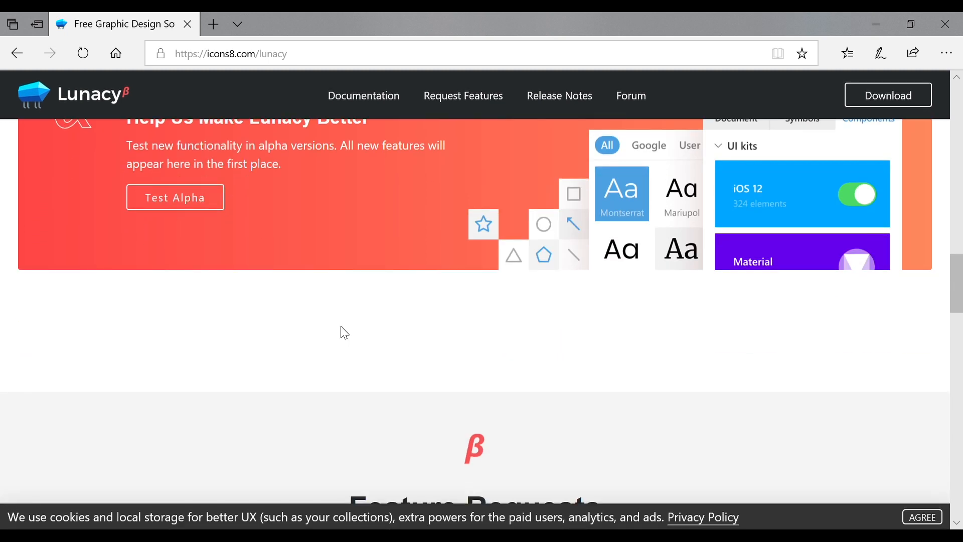
pyautogui.scroll(-5, 344, 332)
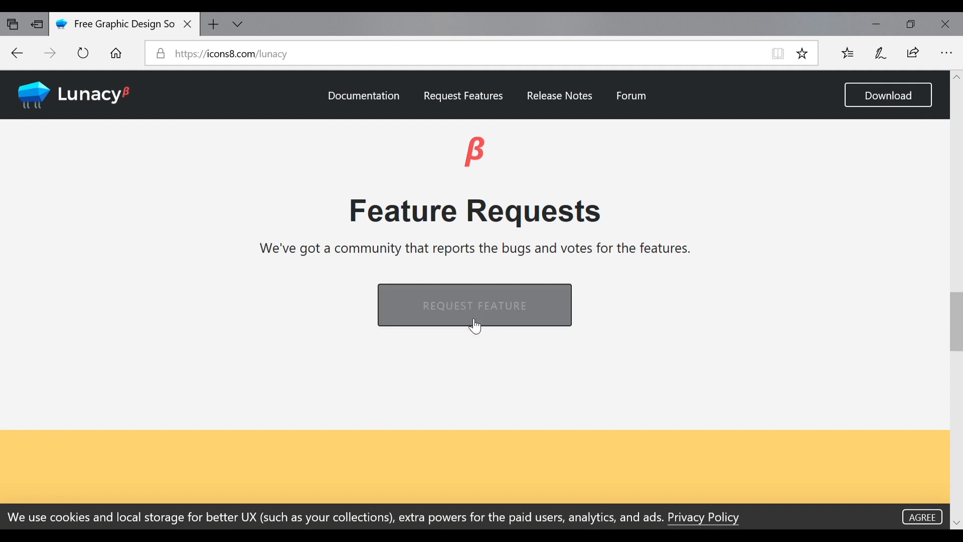
pyautogui.scroll(1, 495, 350)
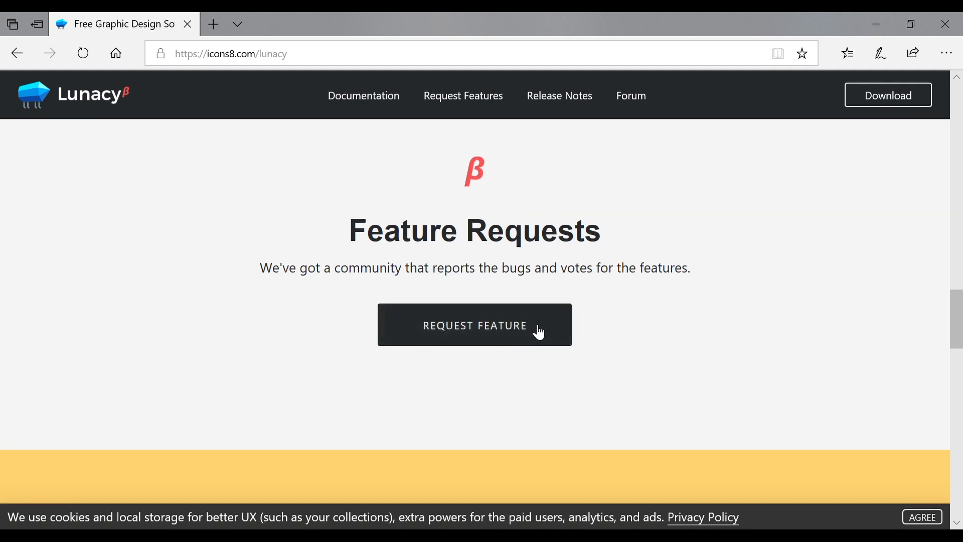
pyautogui.scroll(-9, 516, 350)
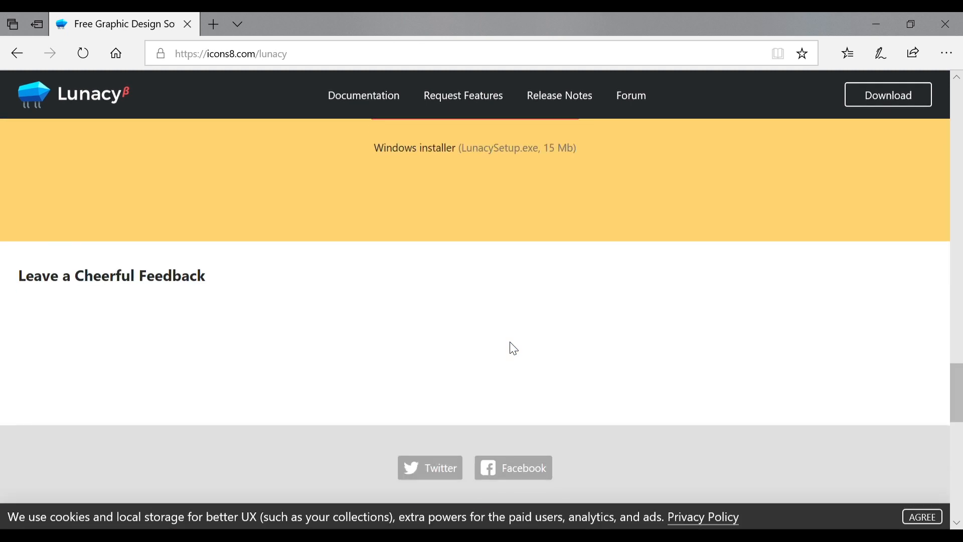
pyautogui.scroll(20, 513, 348)
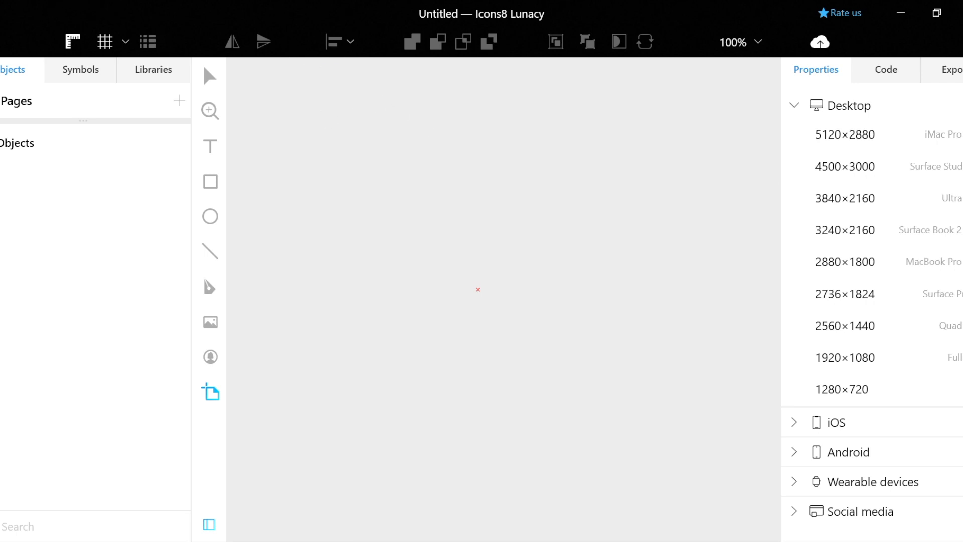
# Open the urano-web-template-benbi design file from the main application menu
pyautogui.click(5, 8)
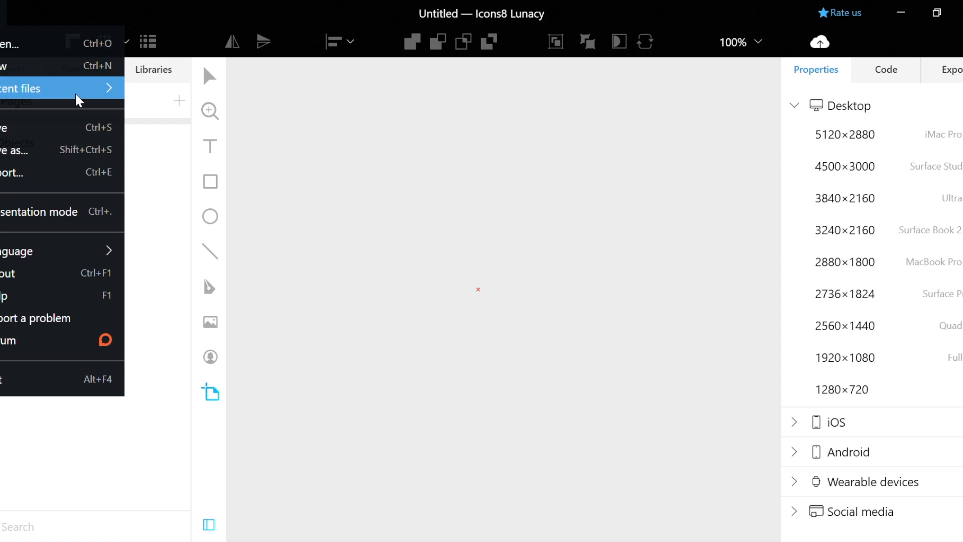
pyautogui.click(211, 103)
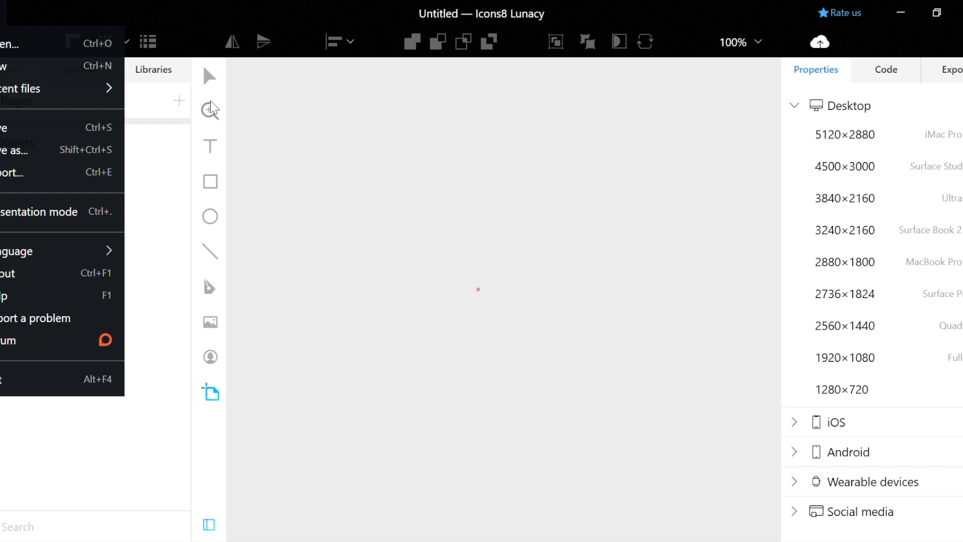
pyautogui.scroll(-4, 412, 161)
pyautogui.hscroll(3, 412, 161)
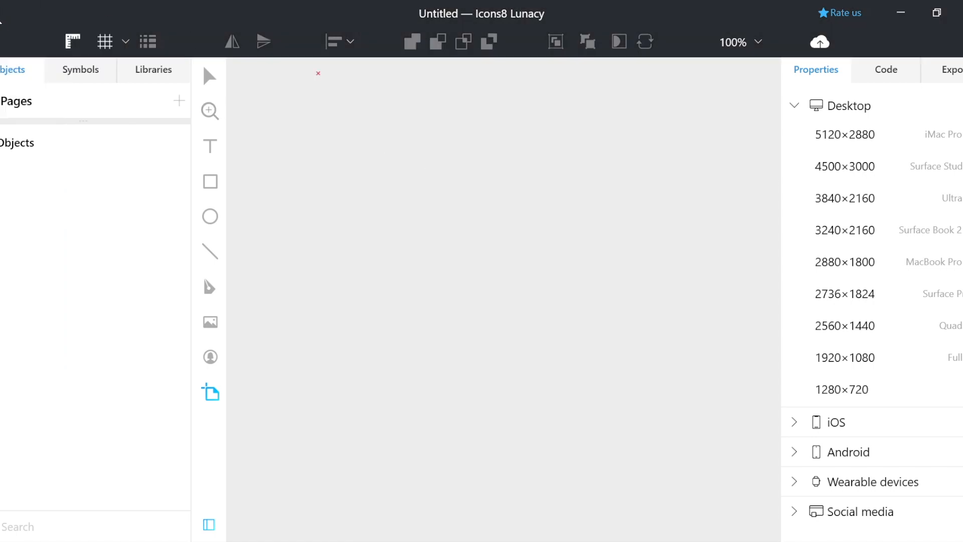
pyautogui.click(3, 25)
pyautogui.click(23, 50)
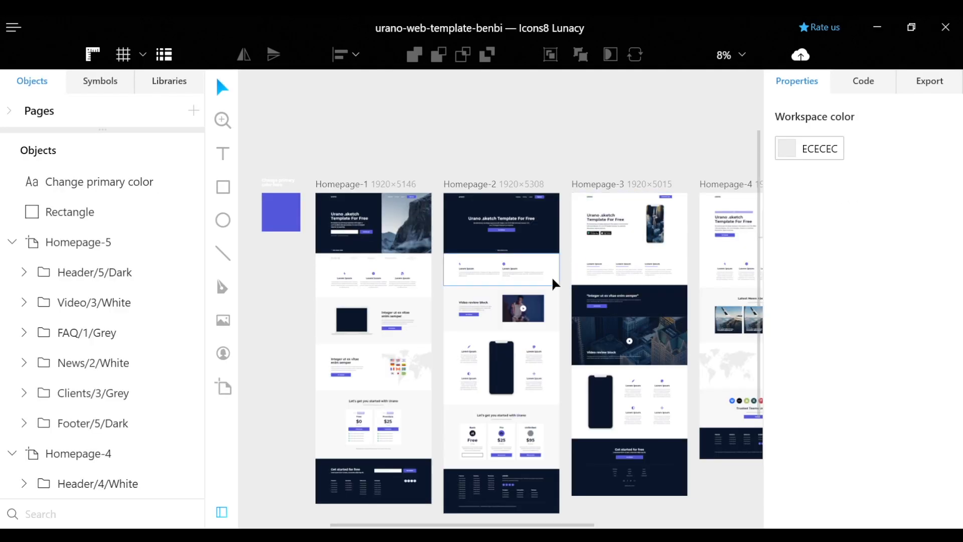
# Zoom and pan to Homepage-2's first feature block with the bolt icon and Lorem ipsum heading
pyautogui.scroll(3, 555, 281)
pyautogui.scroll(4, 552, 279)
pyautogui.hscroll(-3, 552, 278)
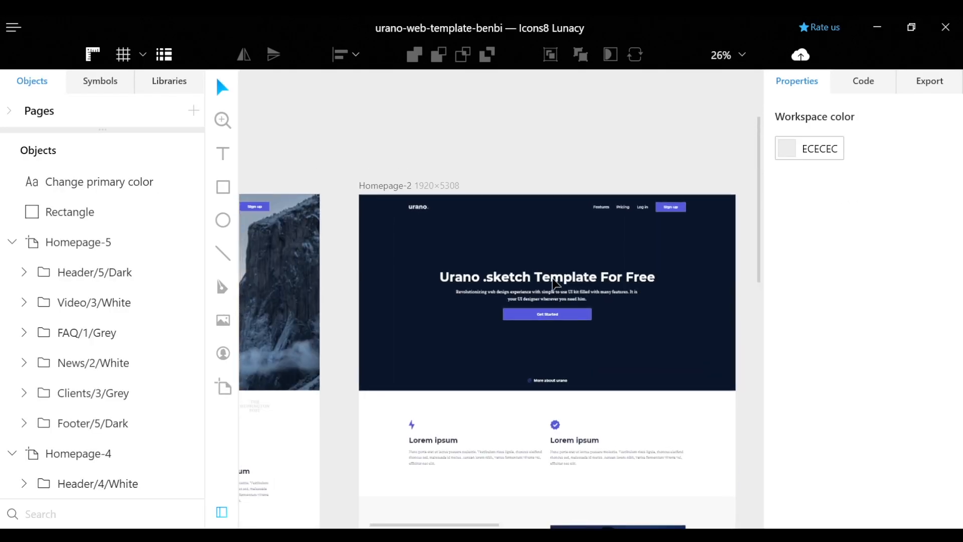
pyautogui.scroll(-2, 552, 279)
pyautogui.hscroll(-3, 552, 278)
pyautogui.scroll(1, 607, 351)
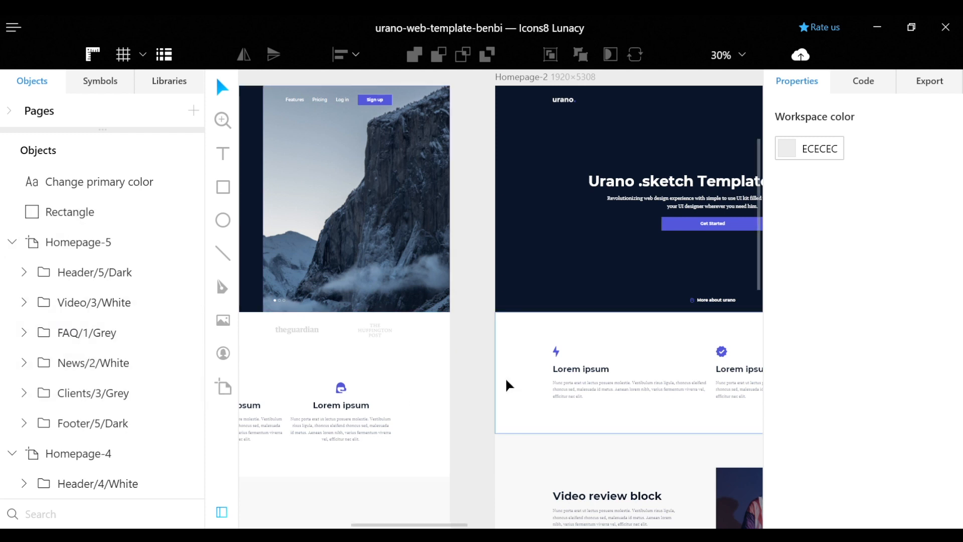
pyautogui.scroll(3, 505, 384)
pyautogui.hscroll(3, 507, 385)
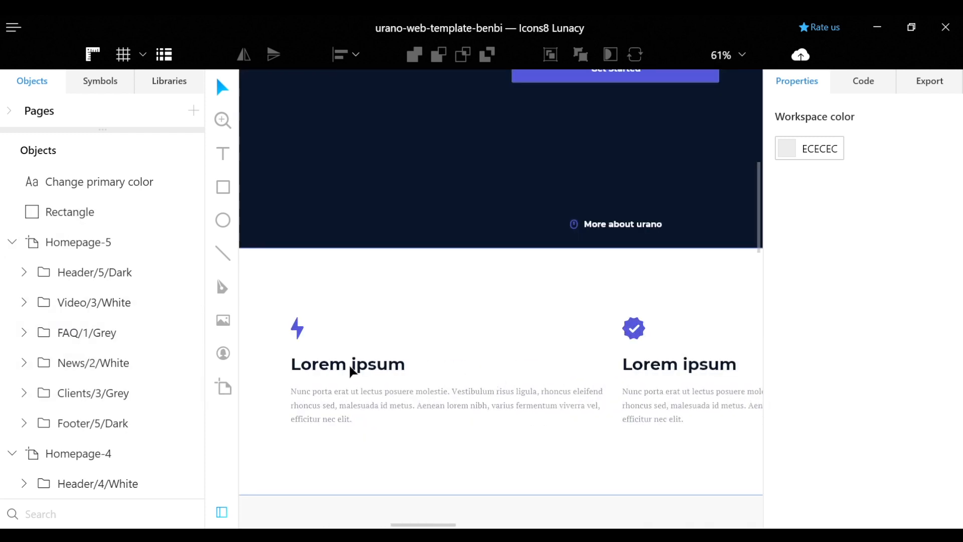
# Replace the first Lorem ipsum heading with 'Hello world!' and format it as numbered item 1
pyautogui.click(351, 371)
pyautogui.doubleClick(351, 371)
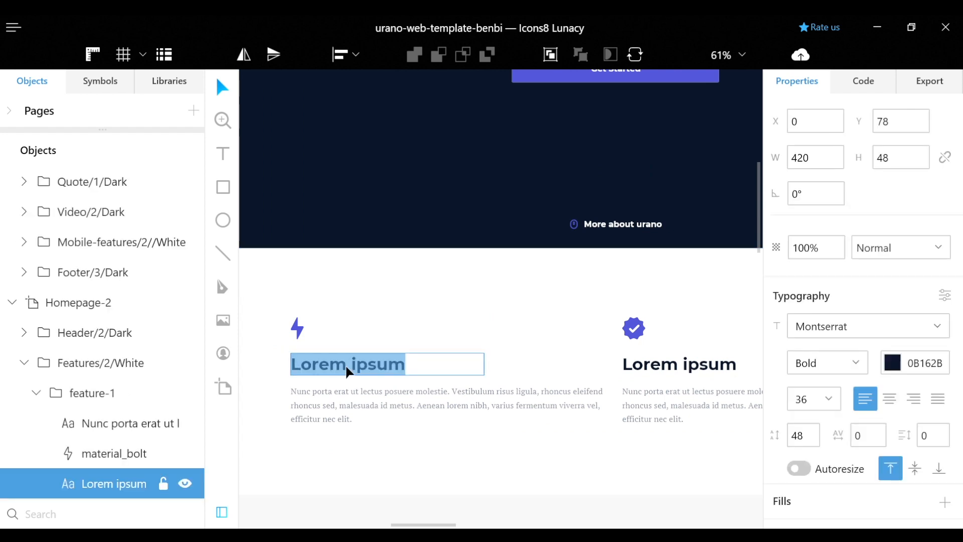
pyautogui.write('Hello ')
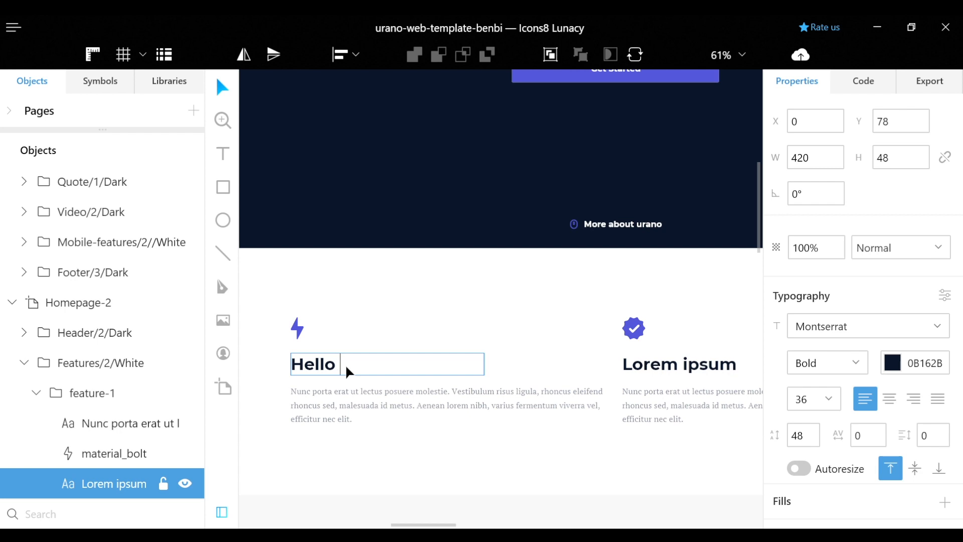
pyautogui.write('world!')
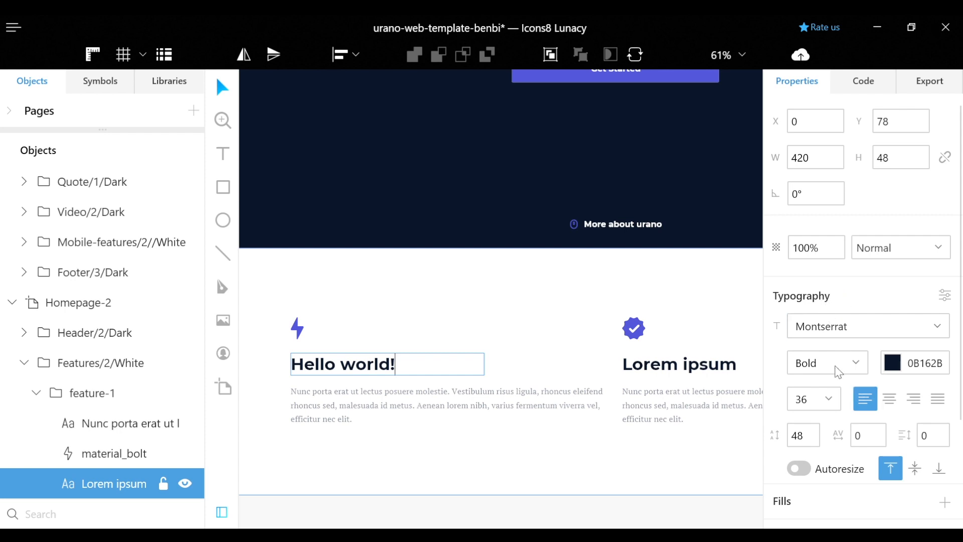
pyautogui.scroll(-3, 835, 367)
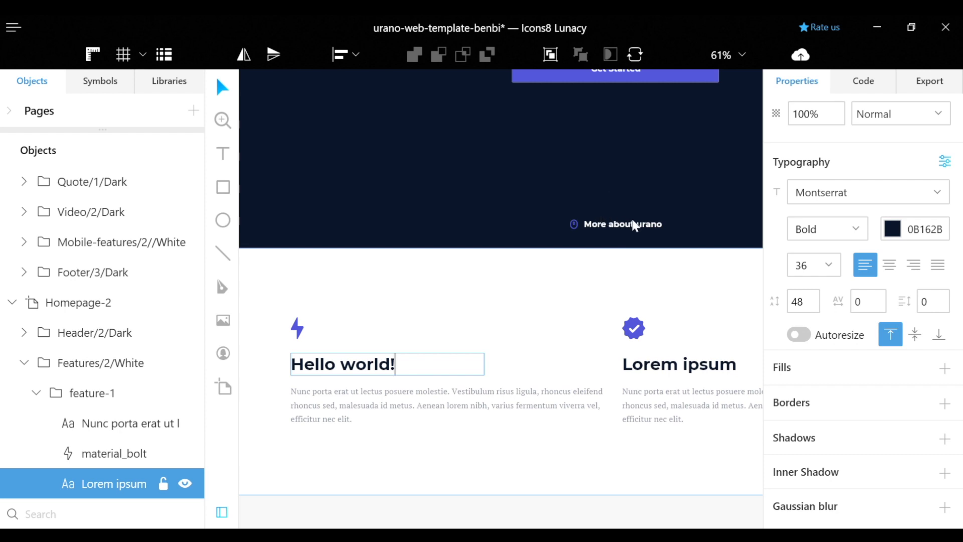
pyautogui.hotkey('ctrl', 'shift', '8')
pyautogui.hotkey('ctrl', 'shift', '7')
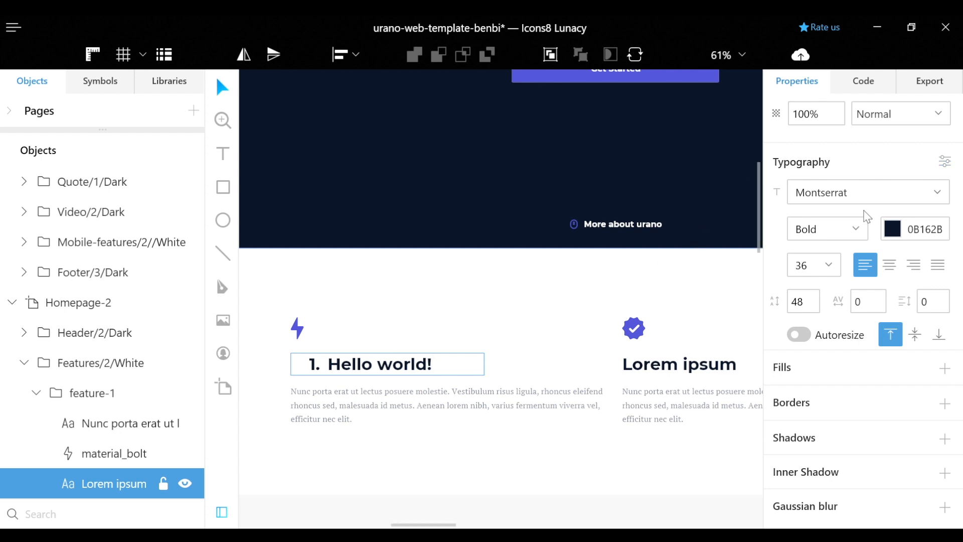
# Add an inner shadow, a grey 808080 border and a Gaussian blur of 5 to the heading
pyautogui.scroll(3, 868, 217)
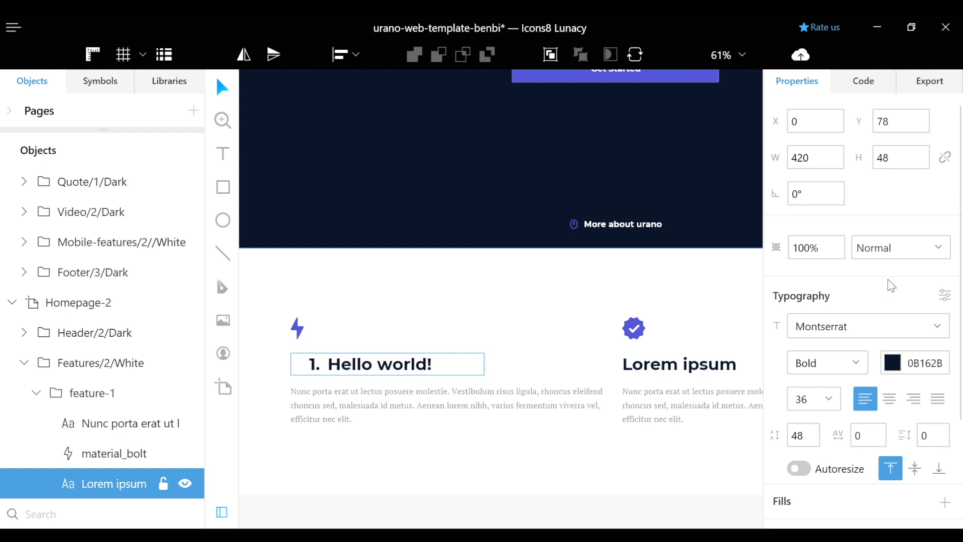
pyautogui.scroll(-3, 892, 284)
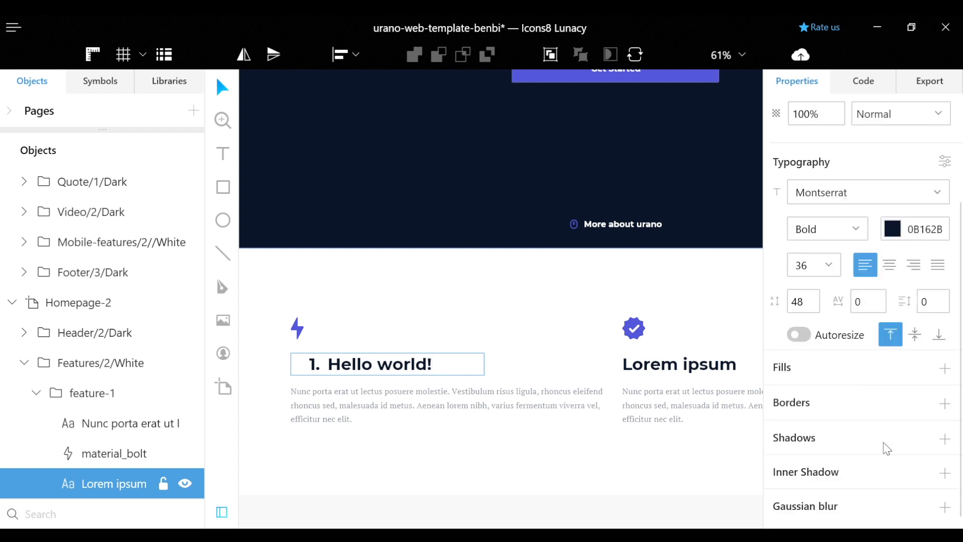
pyautogui.click(943, 473)
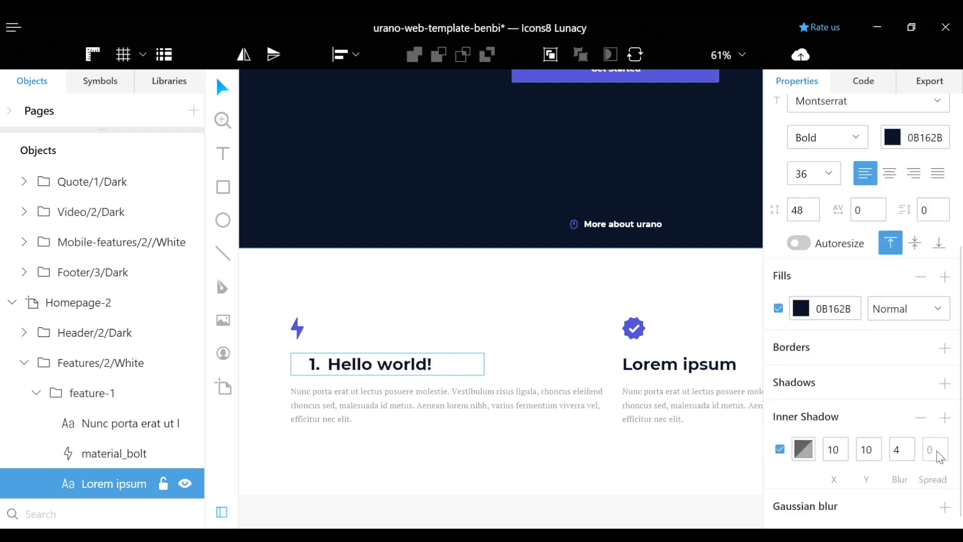
pyautogui.click(944, 347)
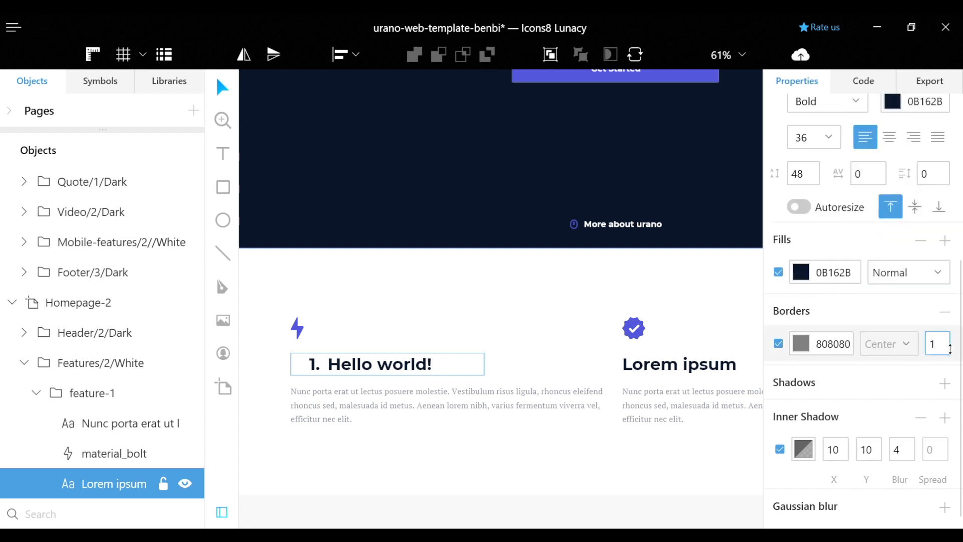
pyautogui.click(945, 506)
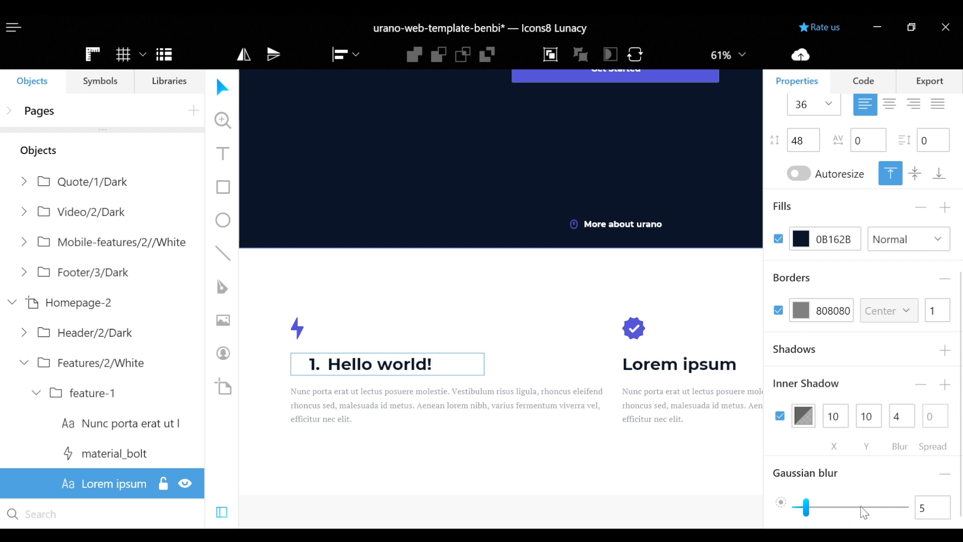
pyautogui.click(683, 366)
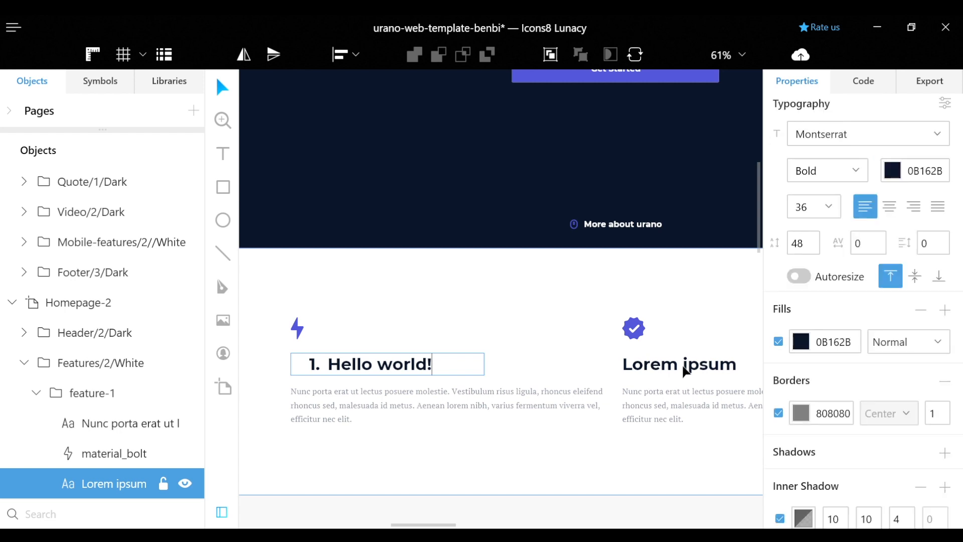
pyautogui.click(701, 315)
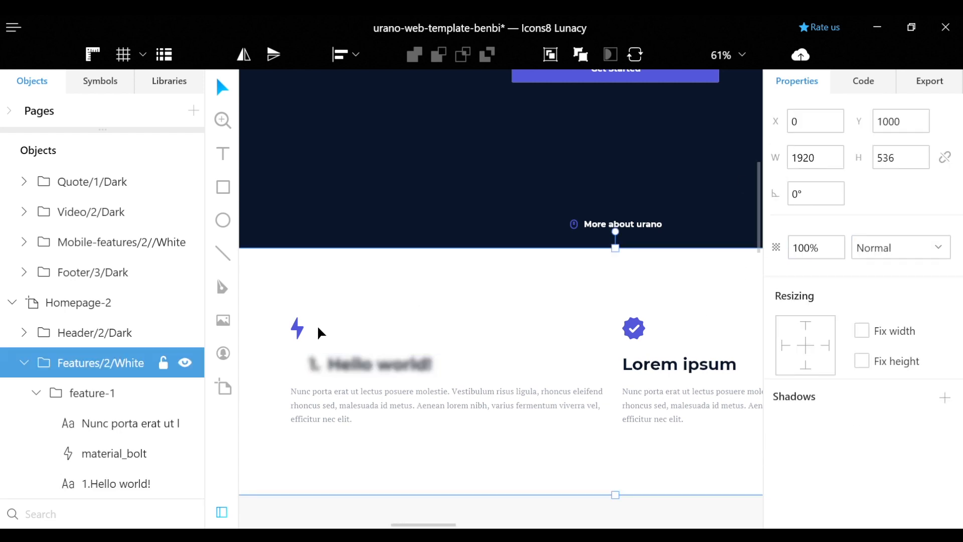
# Select the bolt icon, set its fill hex to 373CF0, then switch the fill to a gradient
pyautogui.click(303, 335)
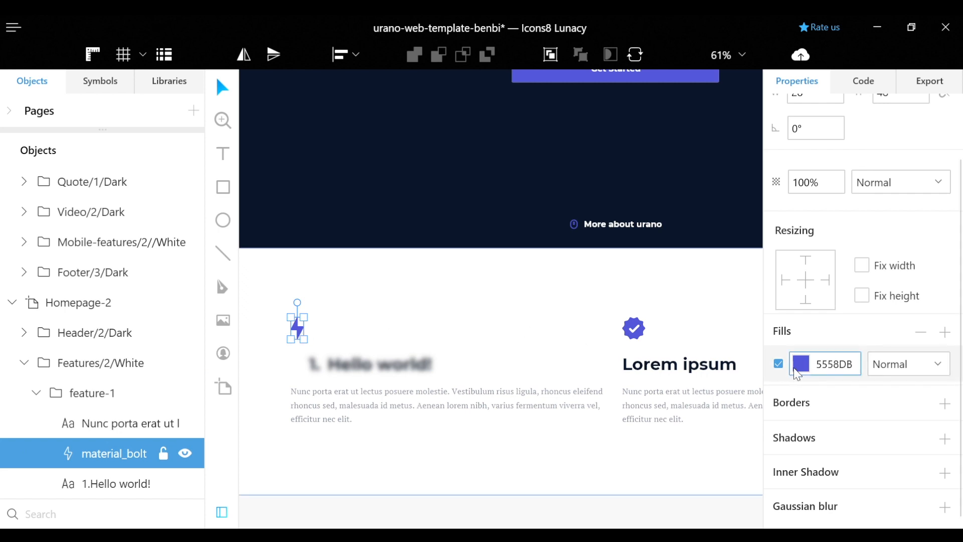
pyautogui.click(823, 364)
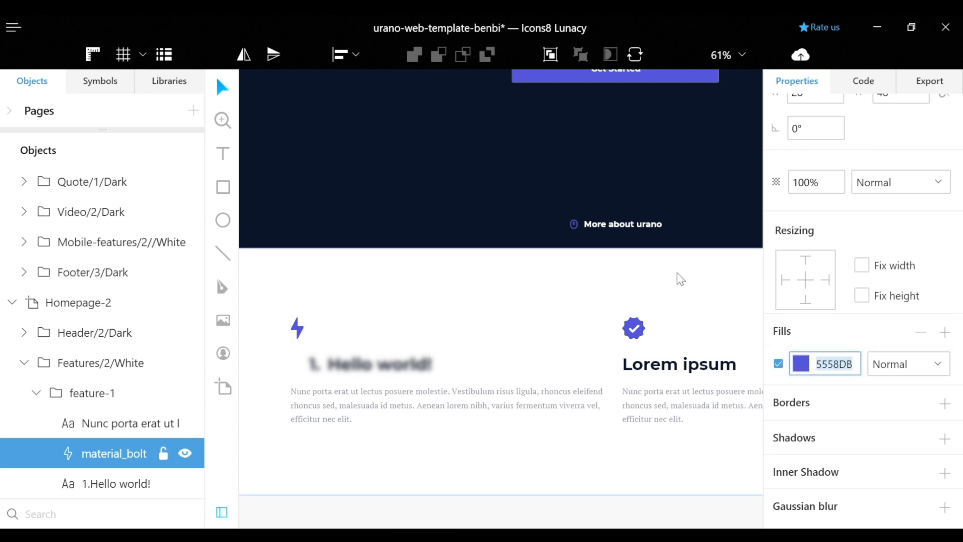
pyautogui.write('373CF0')
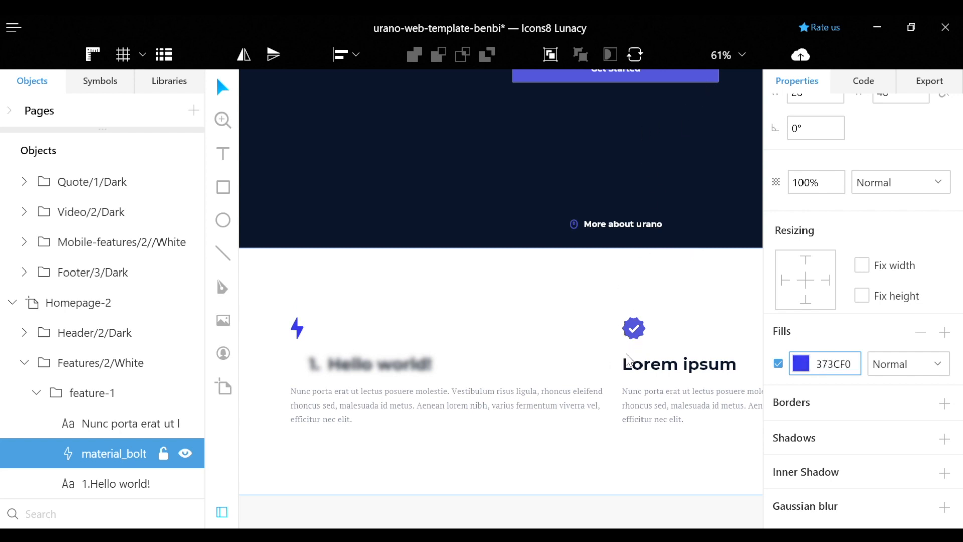
pyautogui.write('r')
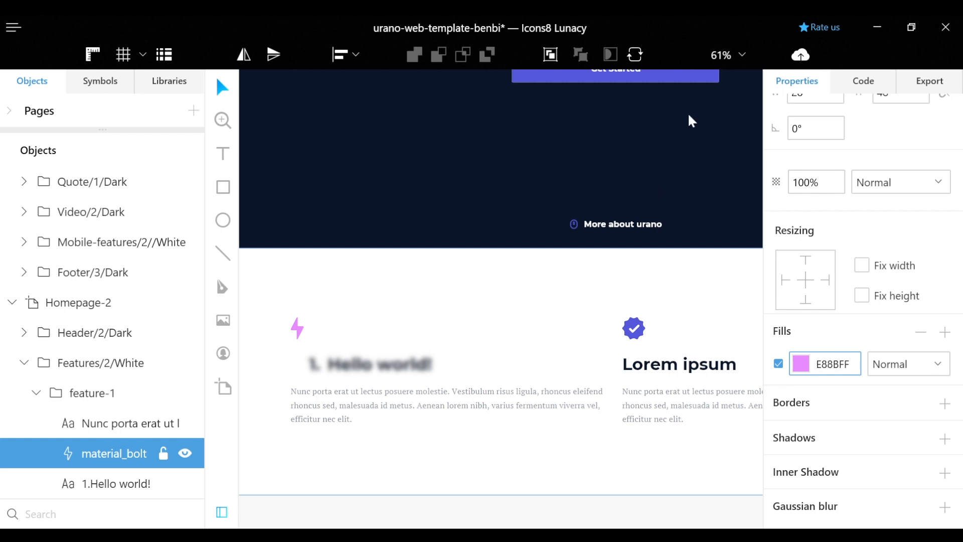
pyautogui.write('r')
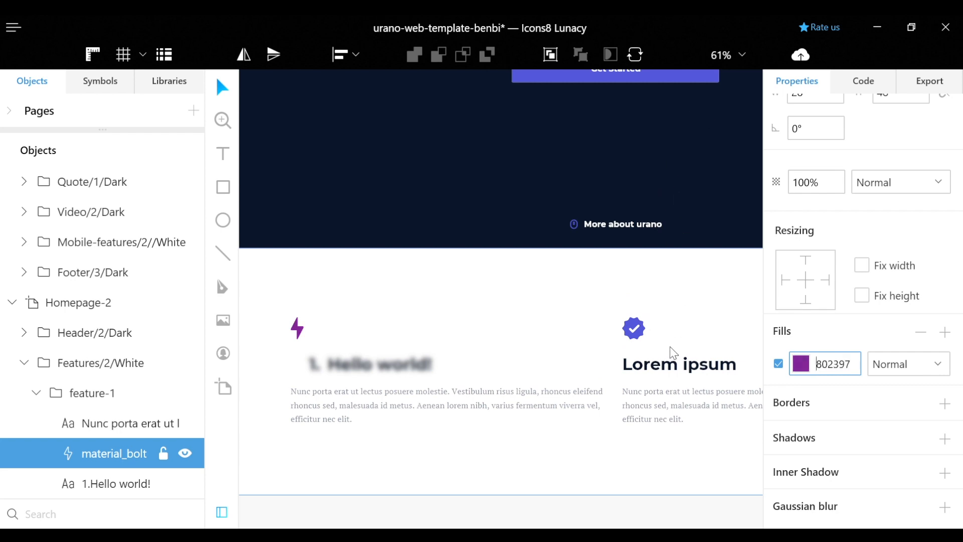
pyautogui.press('Return')
pyautogui.click(663, 65)
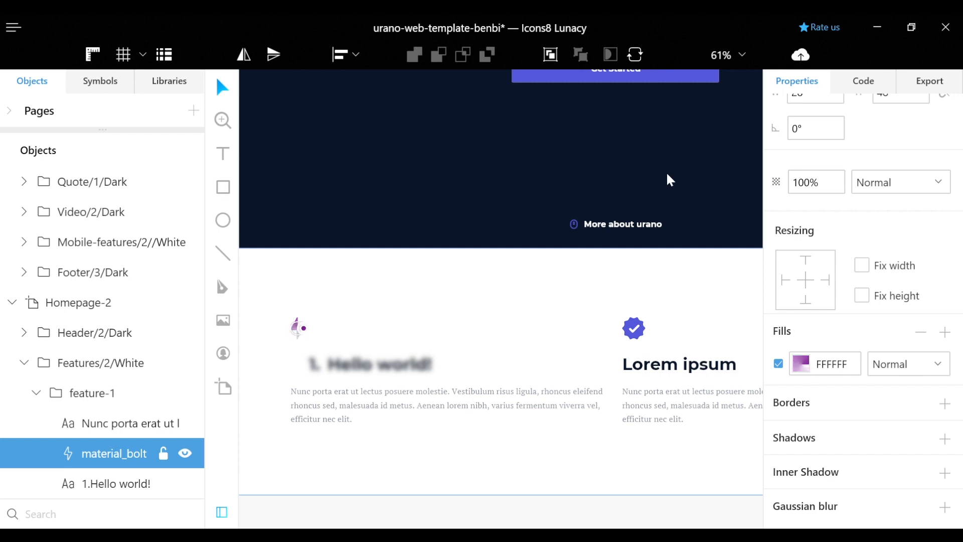
# Apply the green 16A068 gradient preset to the bolt, then change the fill type so it disappears
pyautogui.click(627, 350)
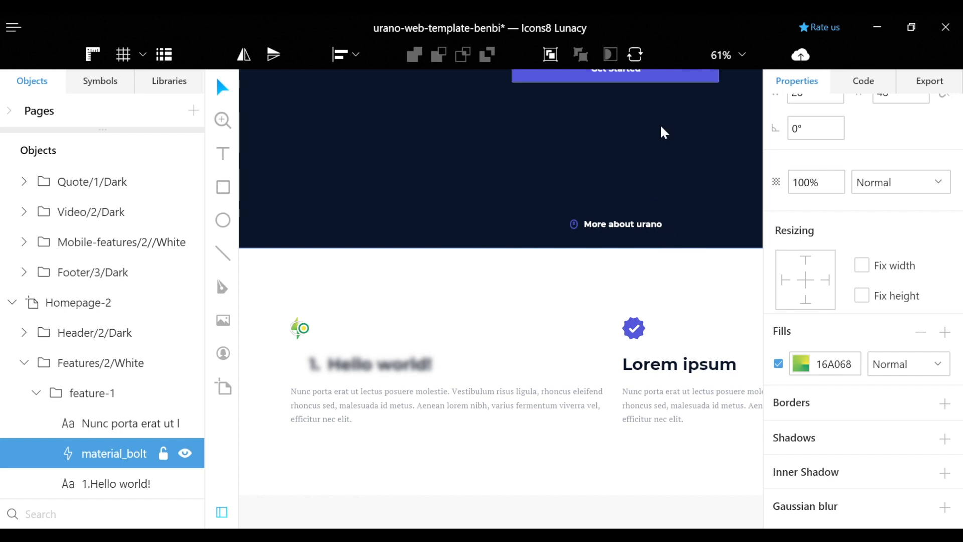
pyautogui.click(653, 78)
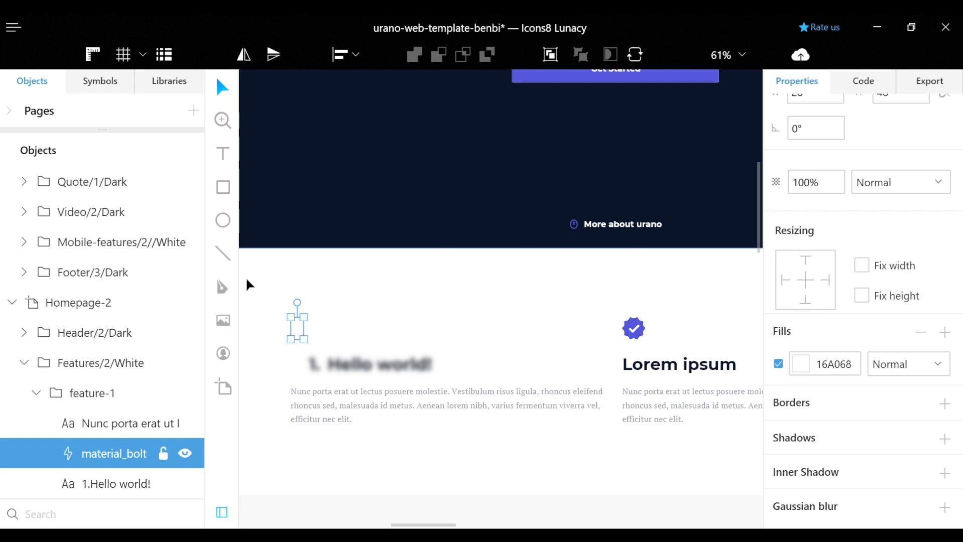
# Place Avatar 1, Avatar 2 and Avatar 3 in a row above the feature headings
pyautogui.click(223, 357)
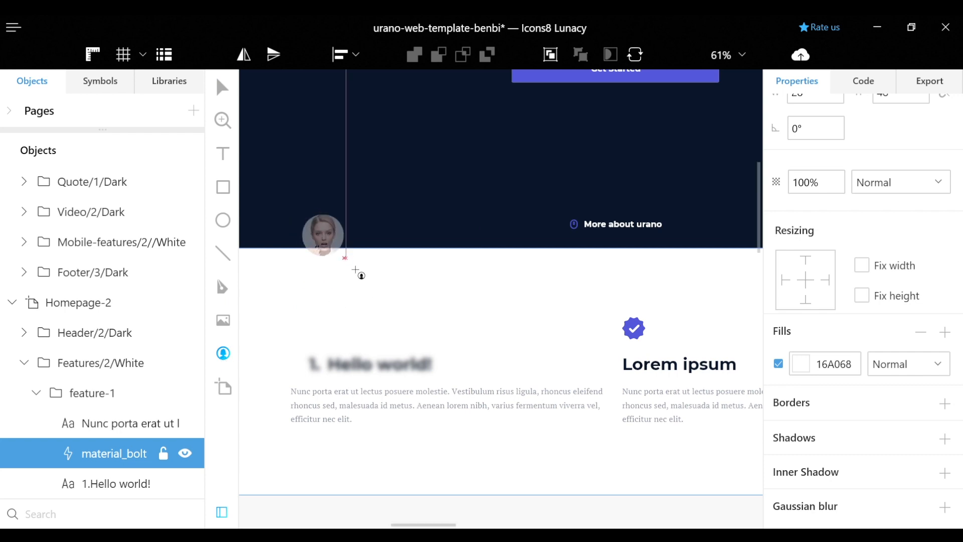
pyautogui.moveTo(360, 274); pyautogui.dragTo(420, 307)
pyautogui.moveTo(376, 275); pyautogui.dragTo(379, 313)
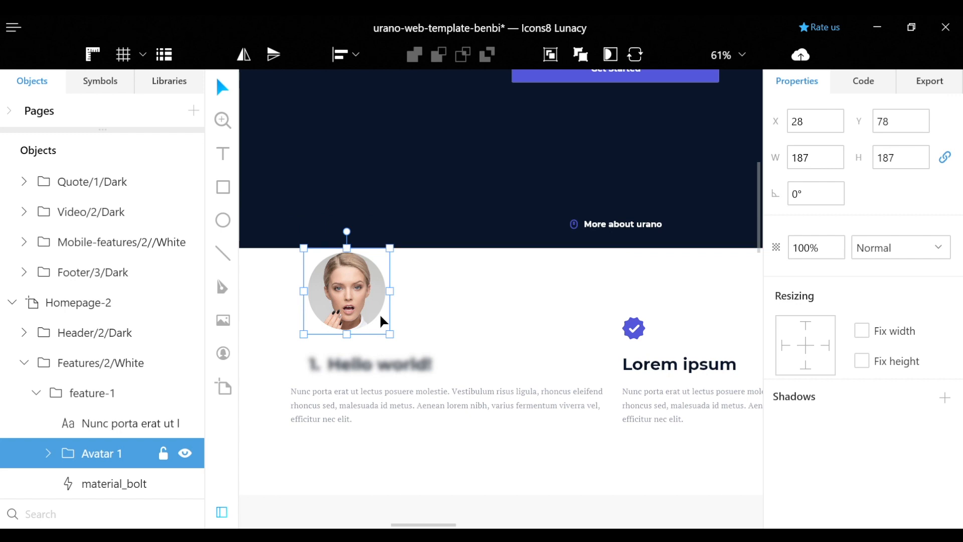
pyautogui.click(224, 354)
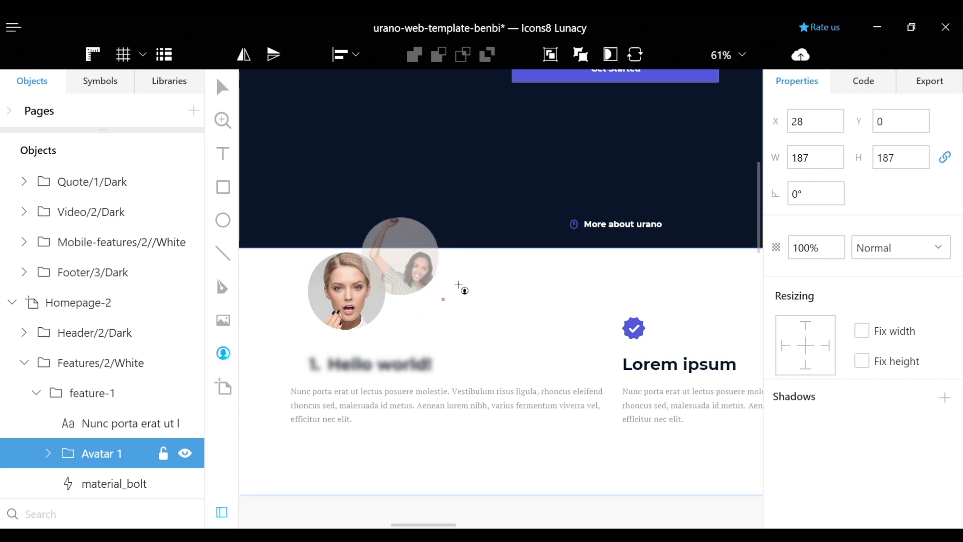
pyautogui.click(503, 304)
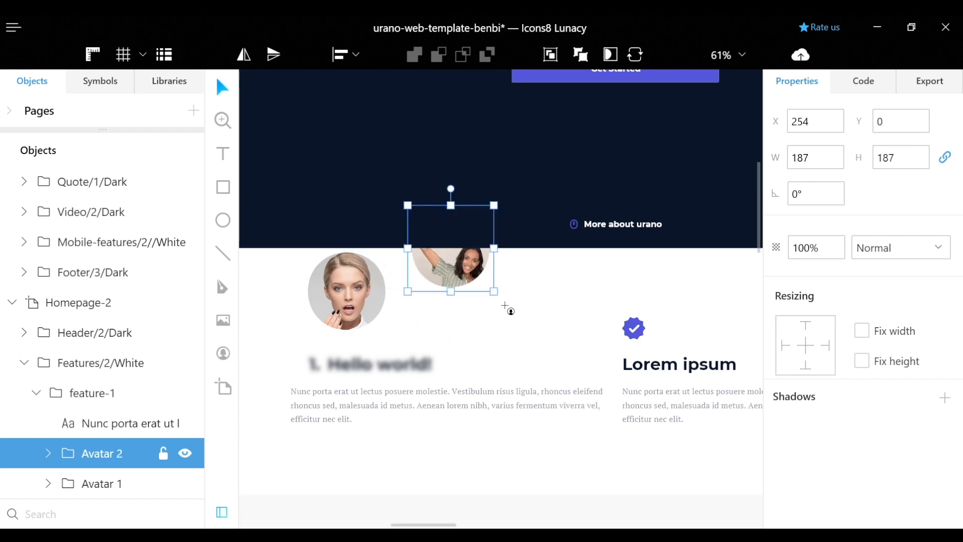
pyautogui.click(223, 354)
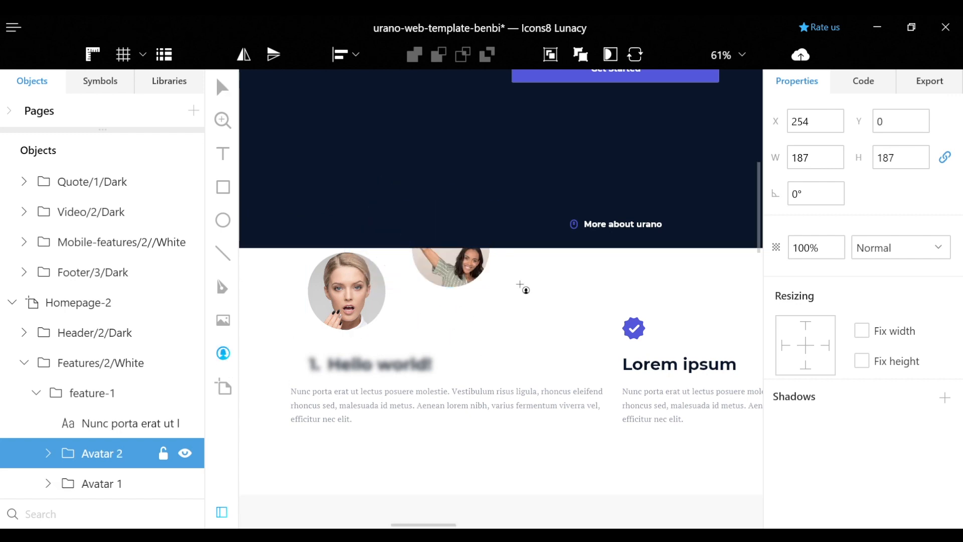
pyautogui.click(633, 354)
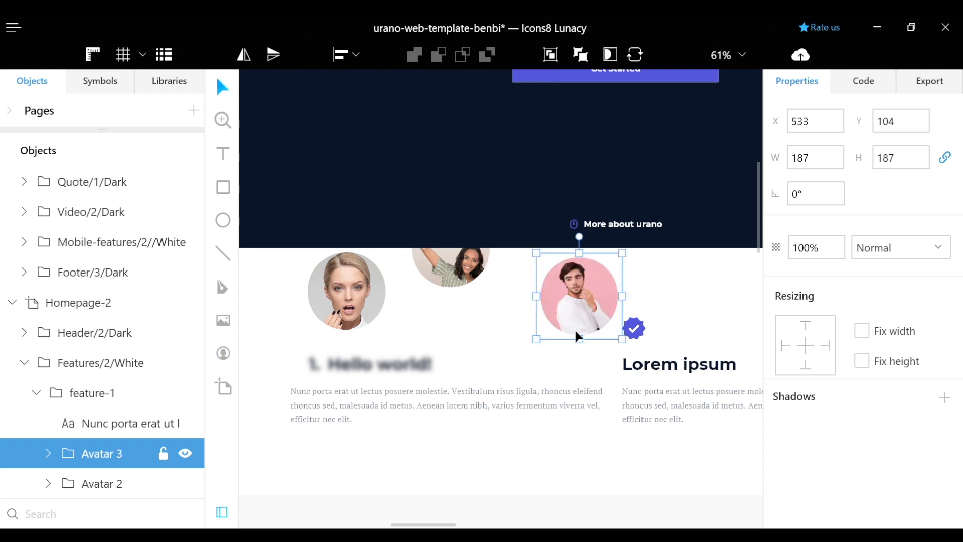
pyautogui.click(222, 287)
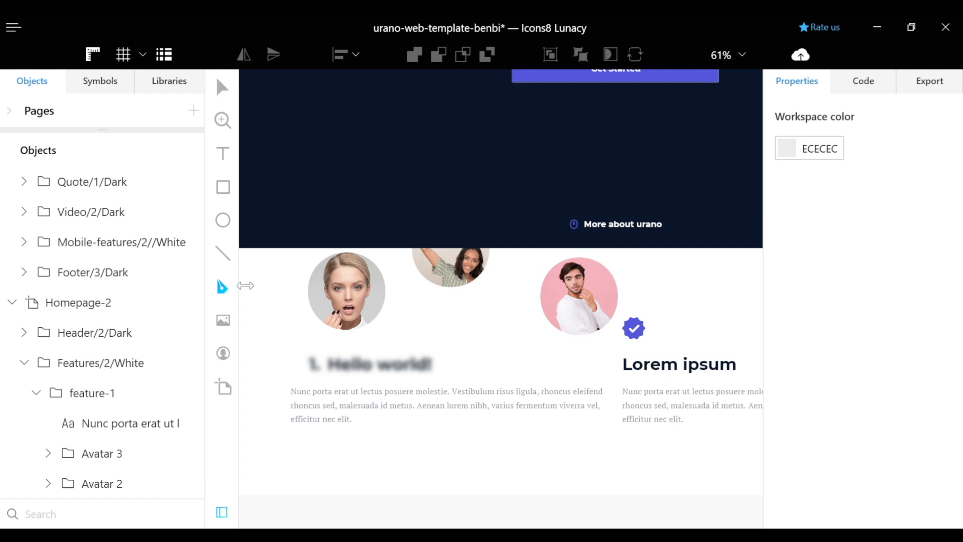
# Draw a white three-point paper-plane shape on the dark header section and show the asset libraries
pyautogui.click(323, 205)
pyautogui.click(375, 196)
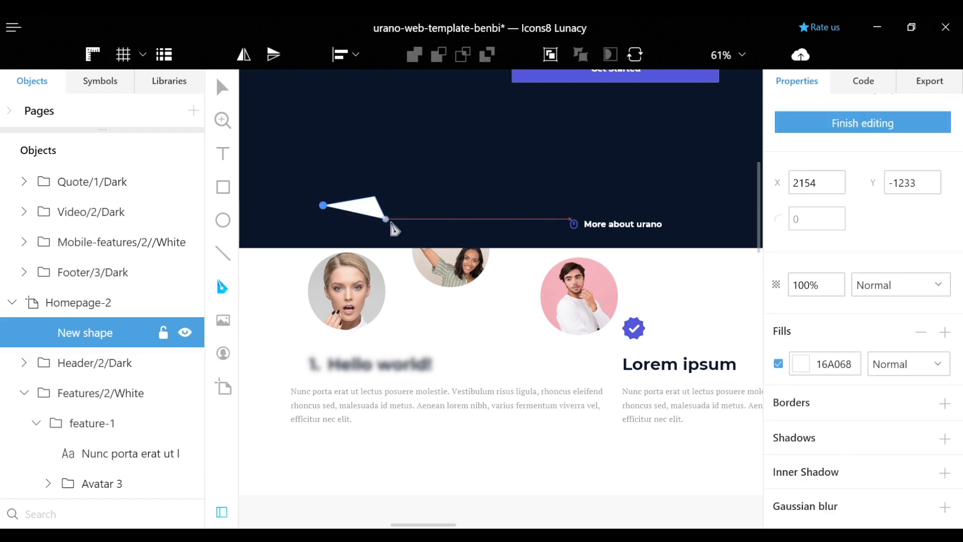
pyautogui.doubleClick(385, 219)
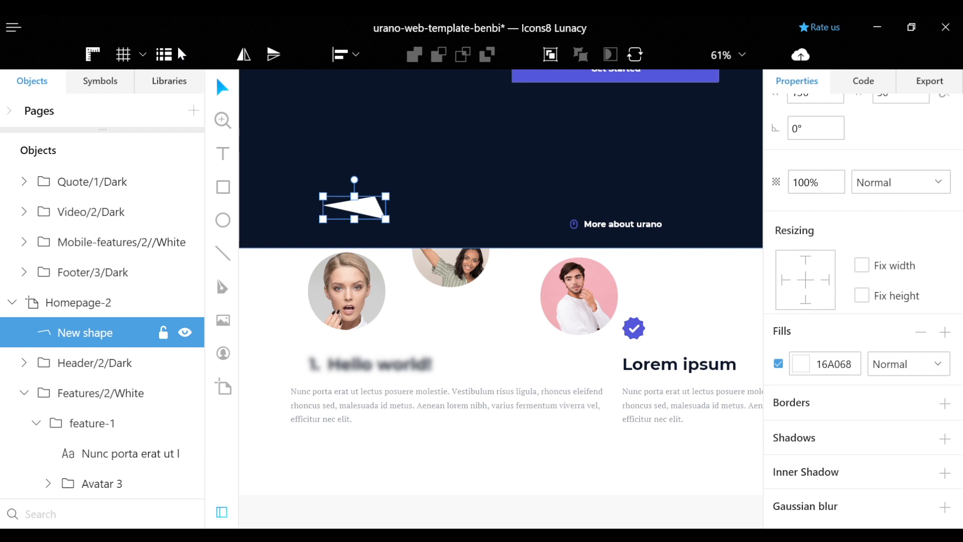
pyautogui.click(153, 85)
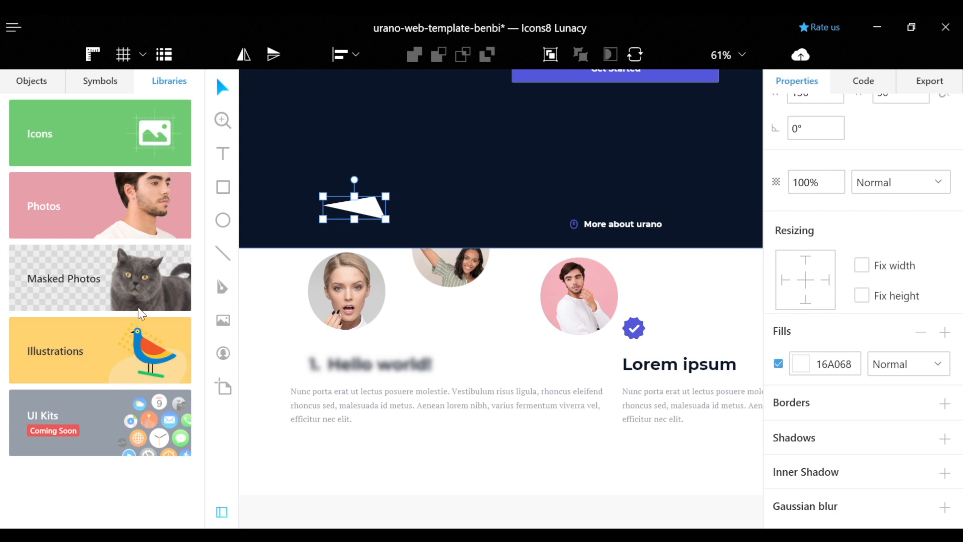
# Browse the Illustrations and Photos libraries, returning to the library categories each time
pyautogui.click(119, 327)
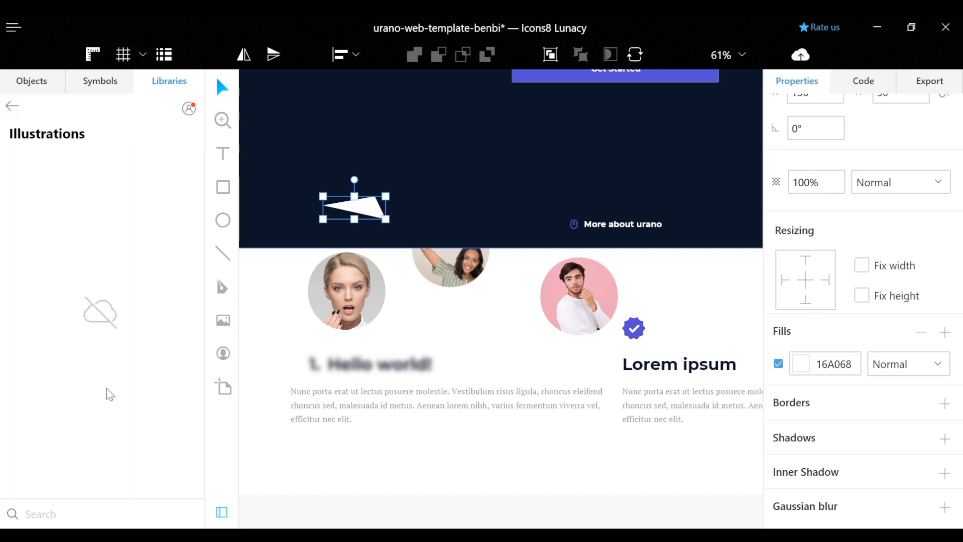
pyautogui.click(13, 104)
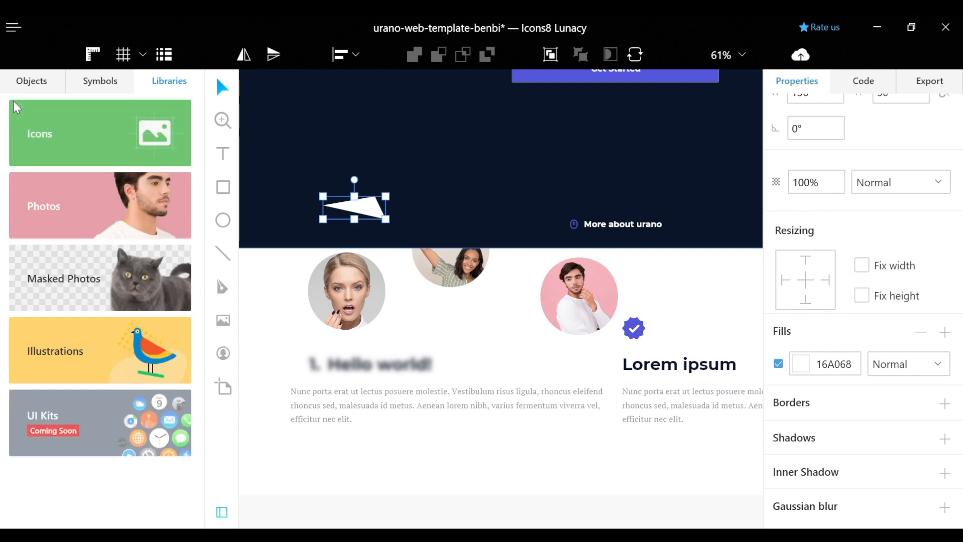
pyautogui.click(128, 356)
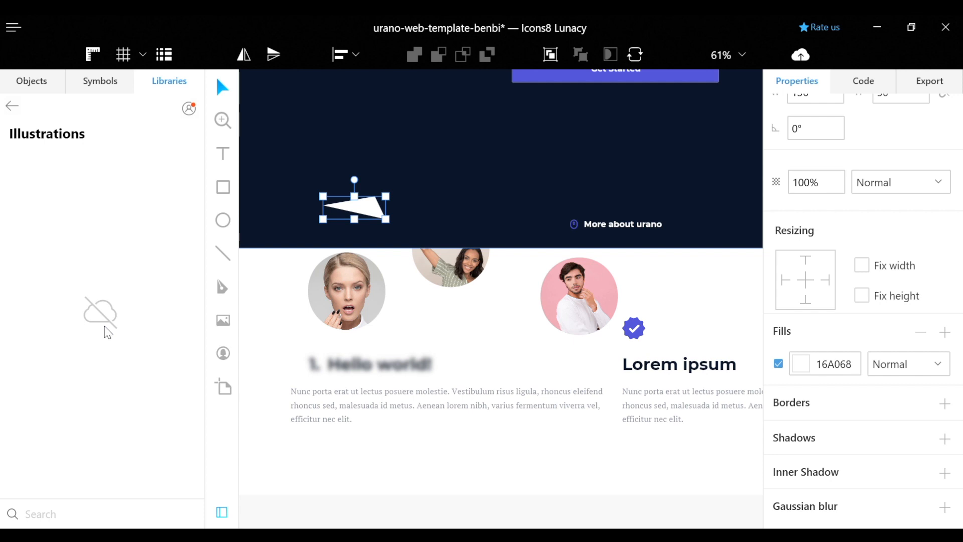
pyautogui.click(13, 105)
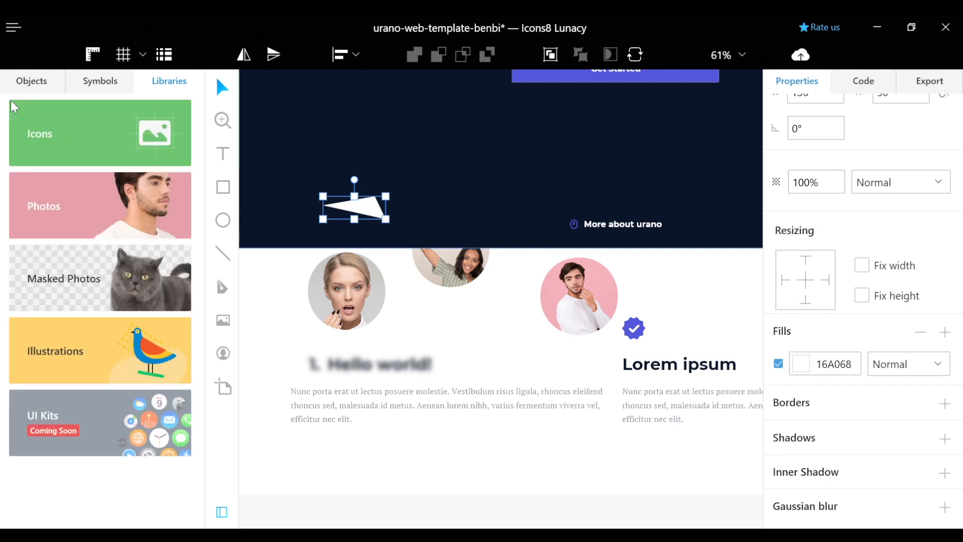
pyautogui.click(120, 215)
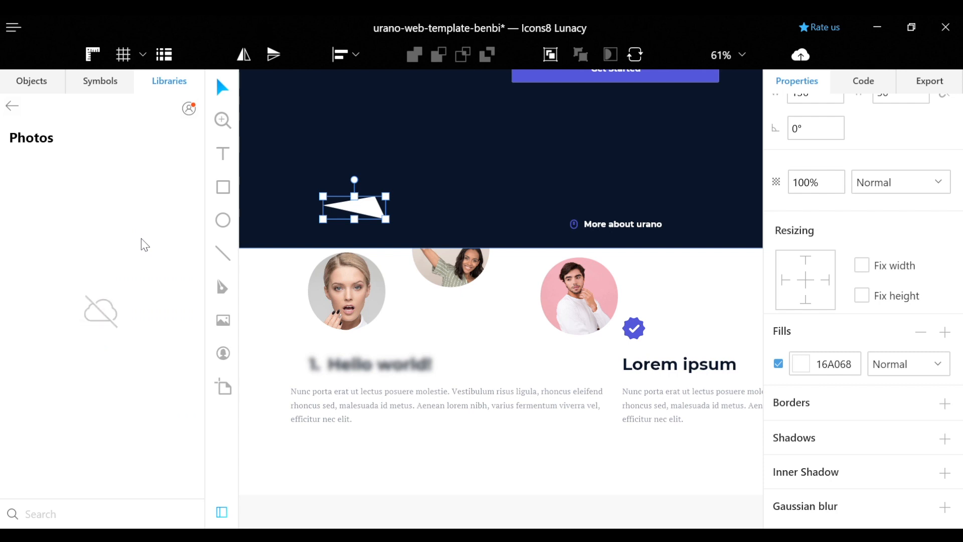
pyautogui.click(13, 110)
pyautogui.click(144, 351)
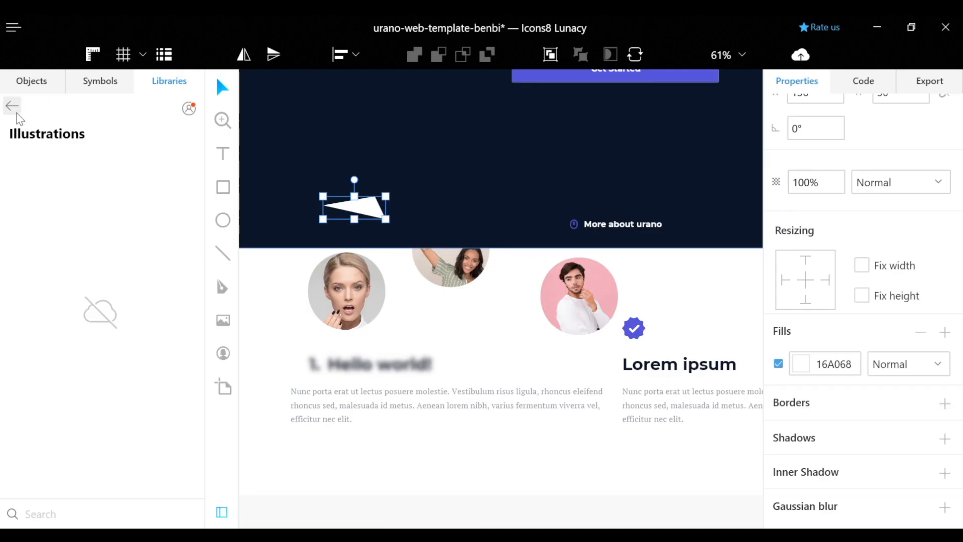
pyautogui.click(12, 107)
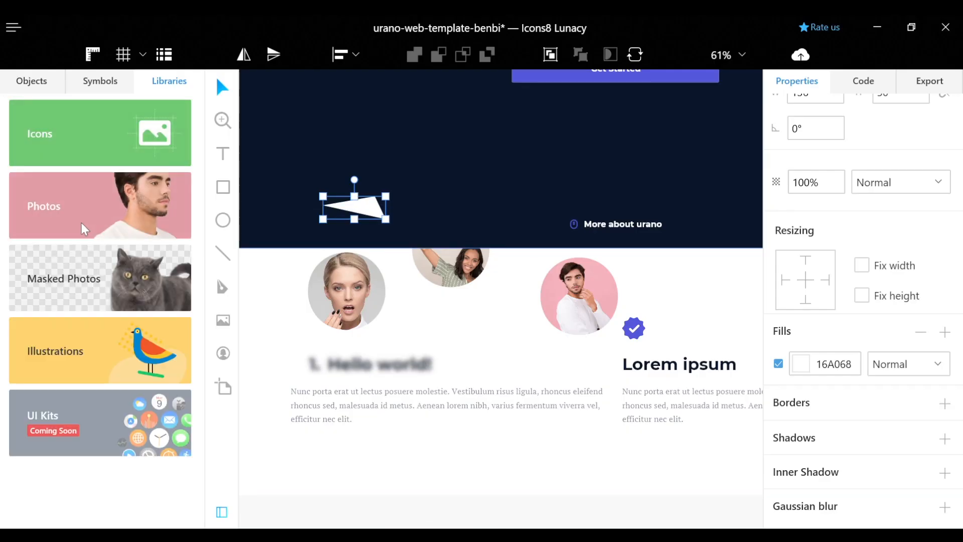
# Open the Masked Photos library and expand, then collapse, its Models category
pyautogui.click(128, 273)
pyautogui.click(18, 194)
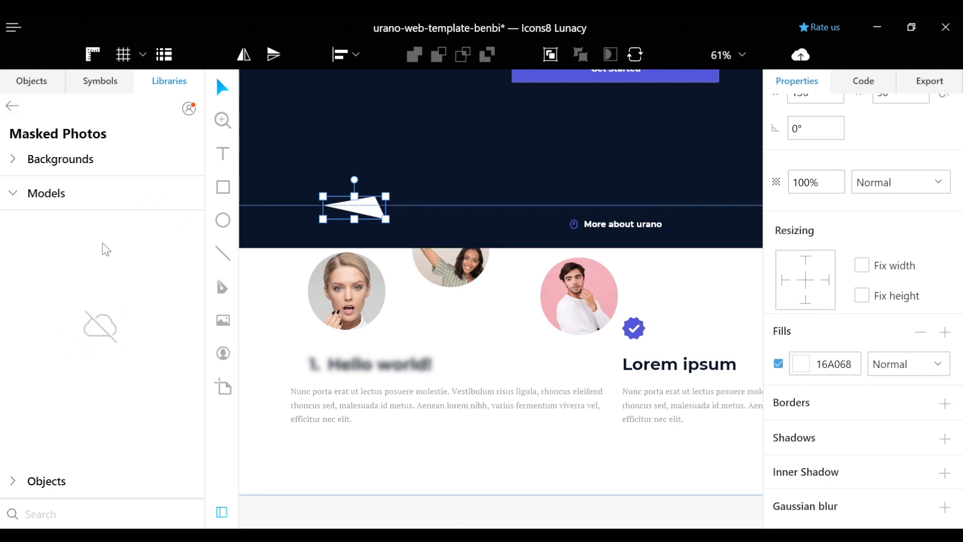
pyautogui.click(13, 193)
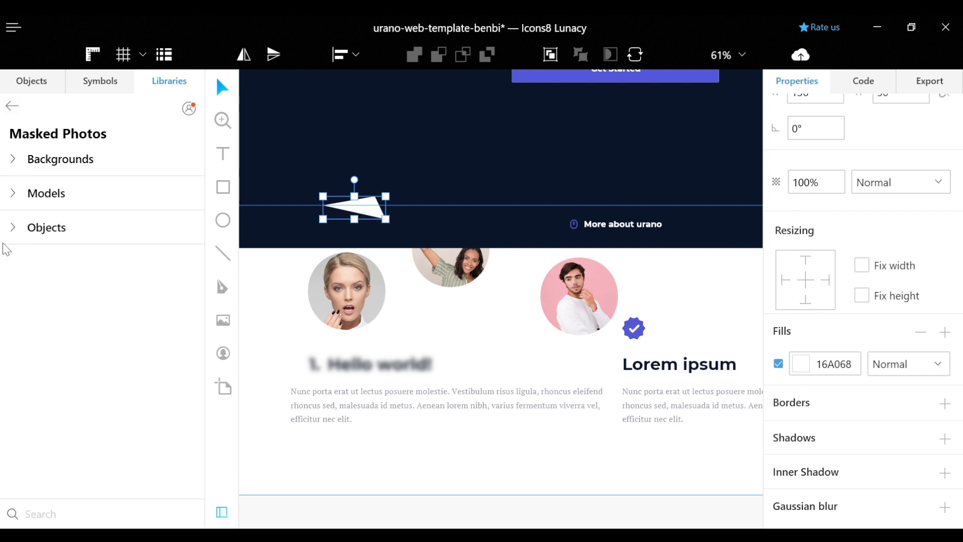
# Show the document's symbols grouped under Input, Button, Text and Pricing
pyautogui.click(112, 80)
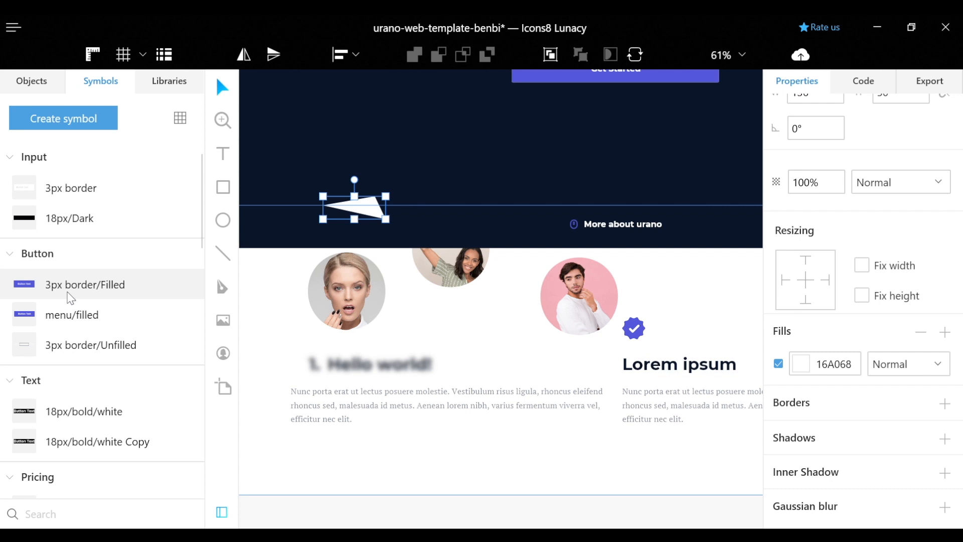